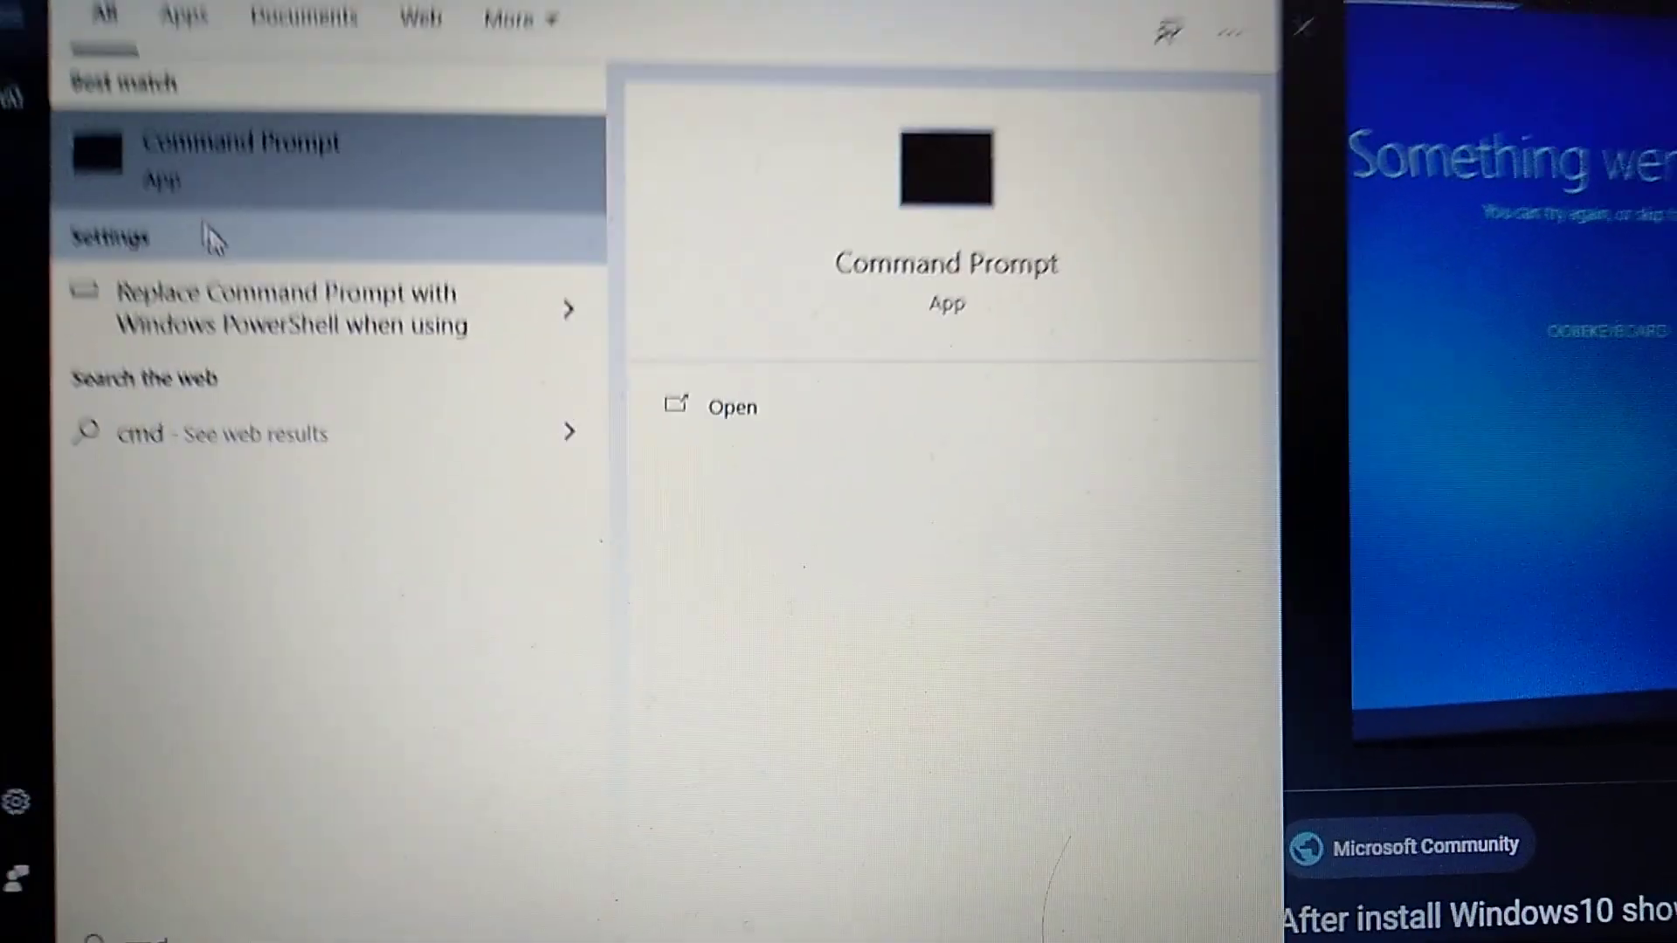
# - Launch Command Prompt from the Start menu as administrator
pyautogui.rightClick(197, 190)
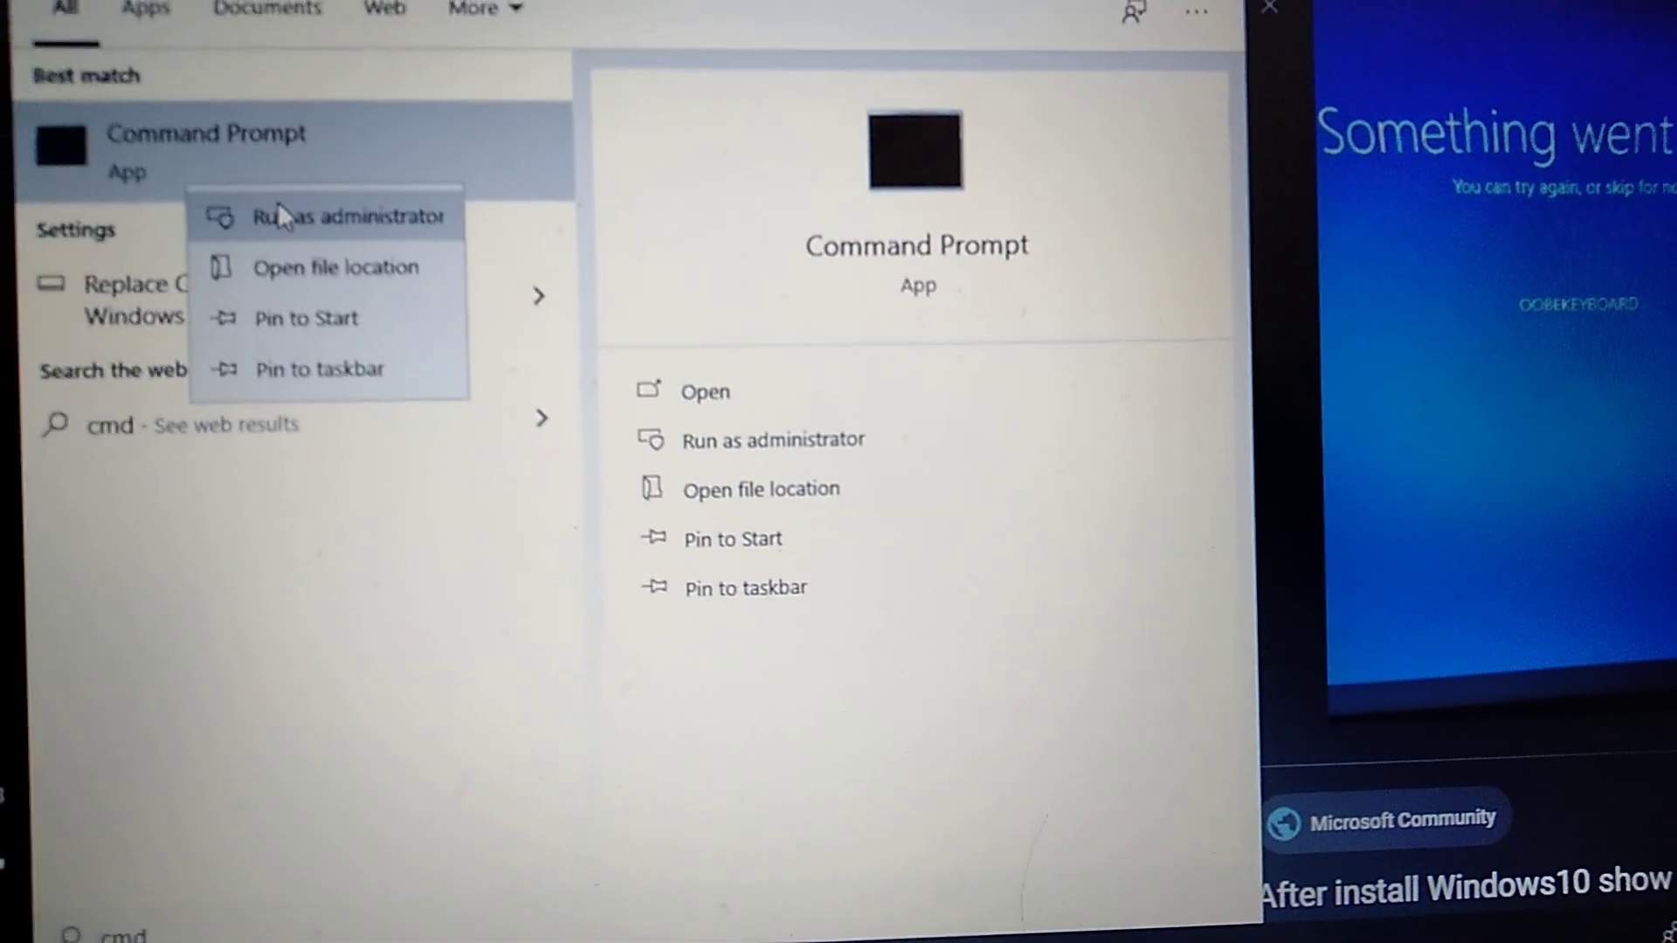
pyautogui.click(282, 226)
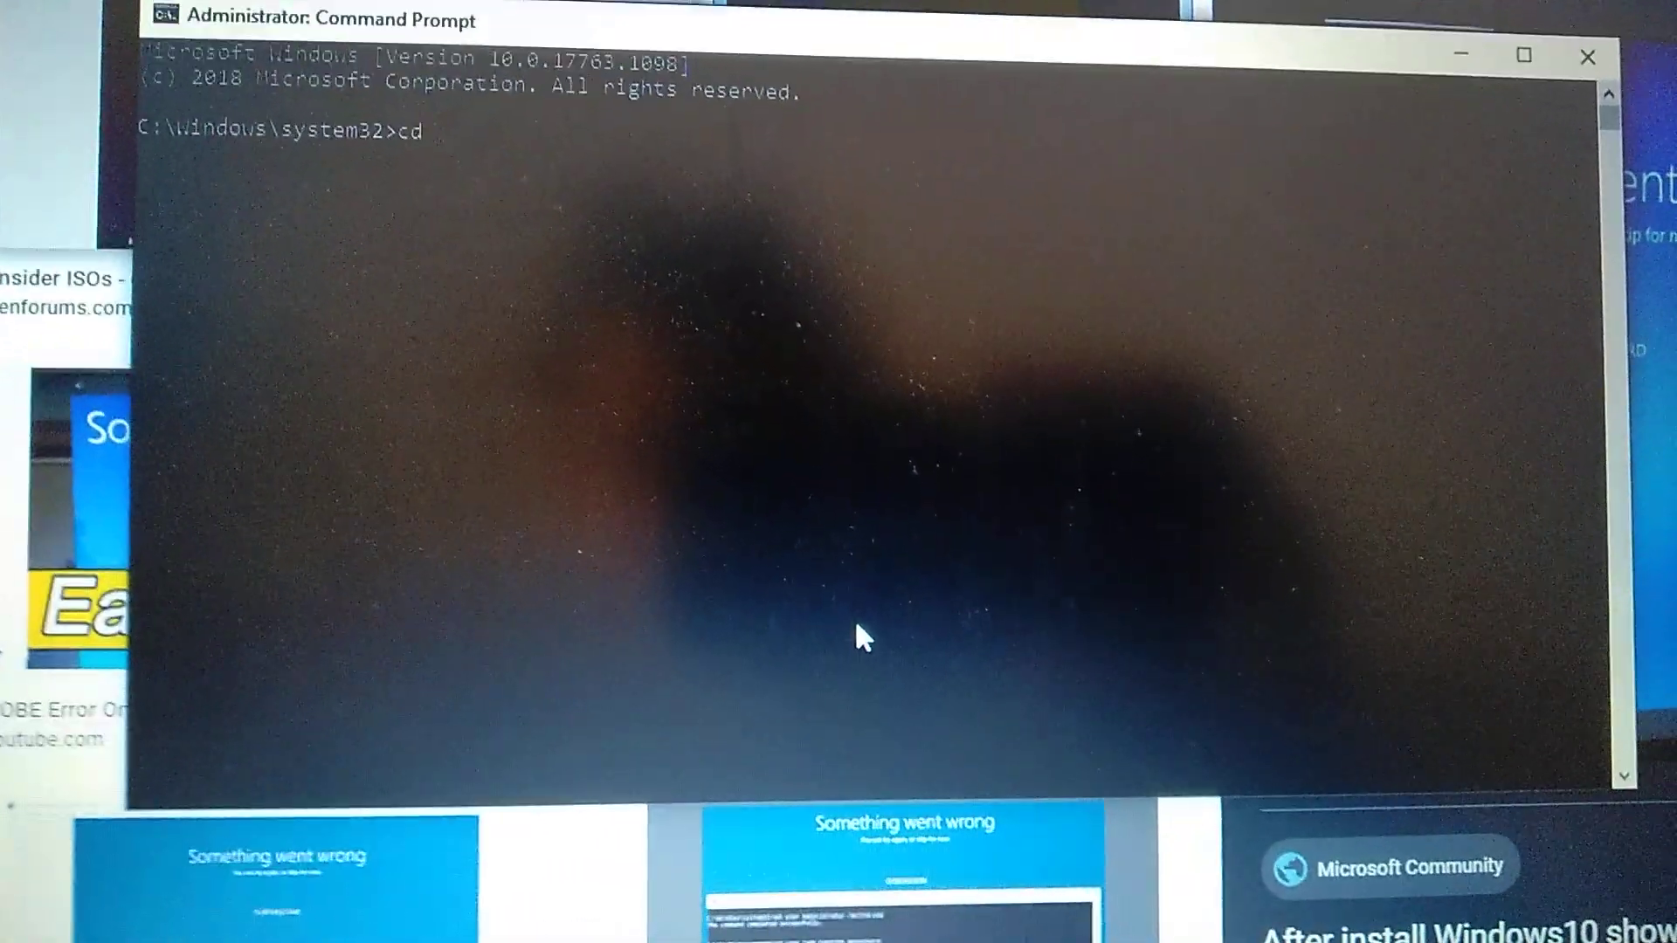
pyautogui.write(' oobe')
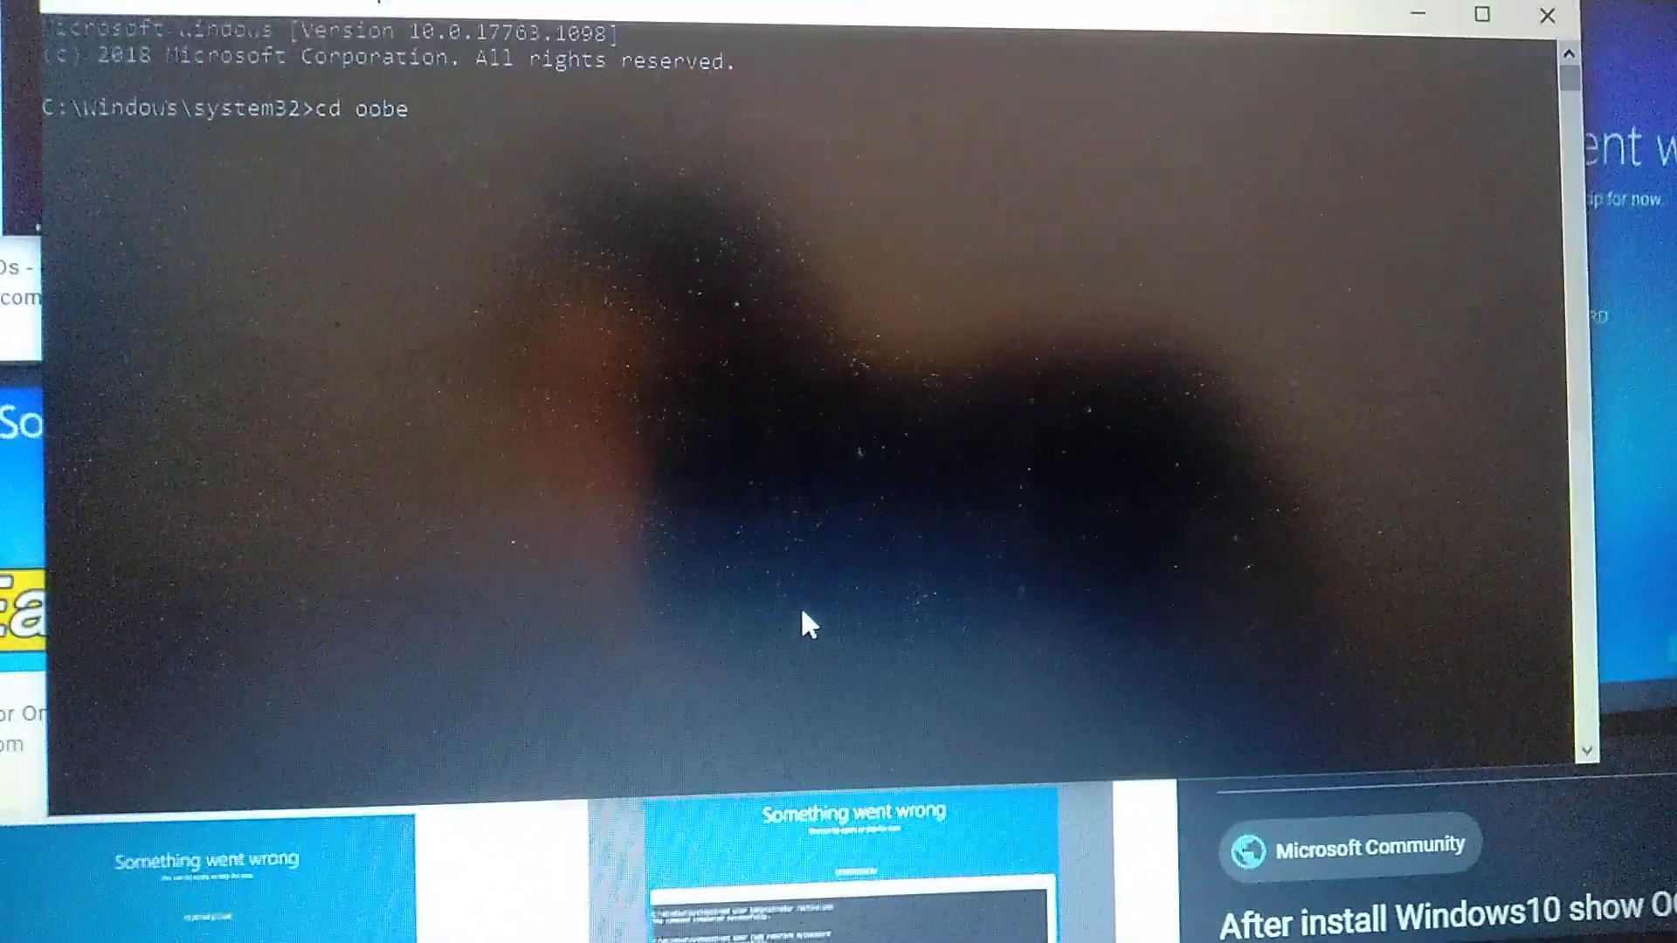
# - Change into the System32\oobe folder with 'cd oobe' and run 'msoobe'
pyautogui.press('Return')
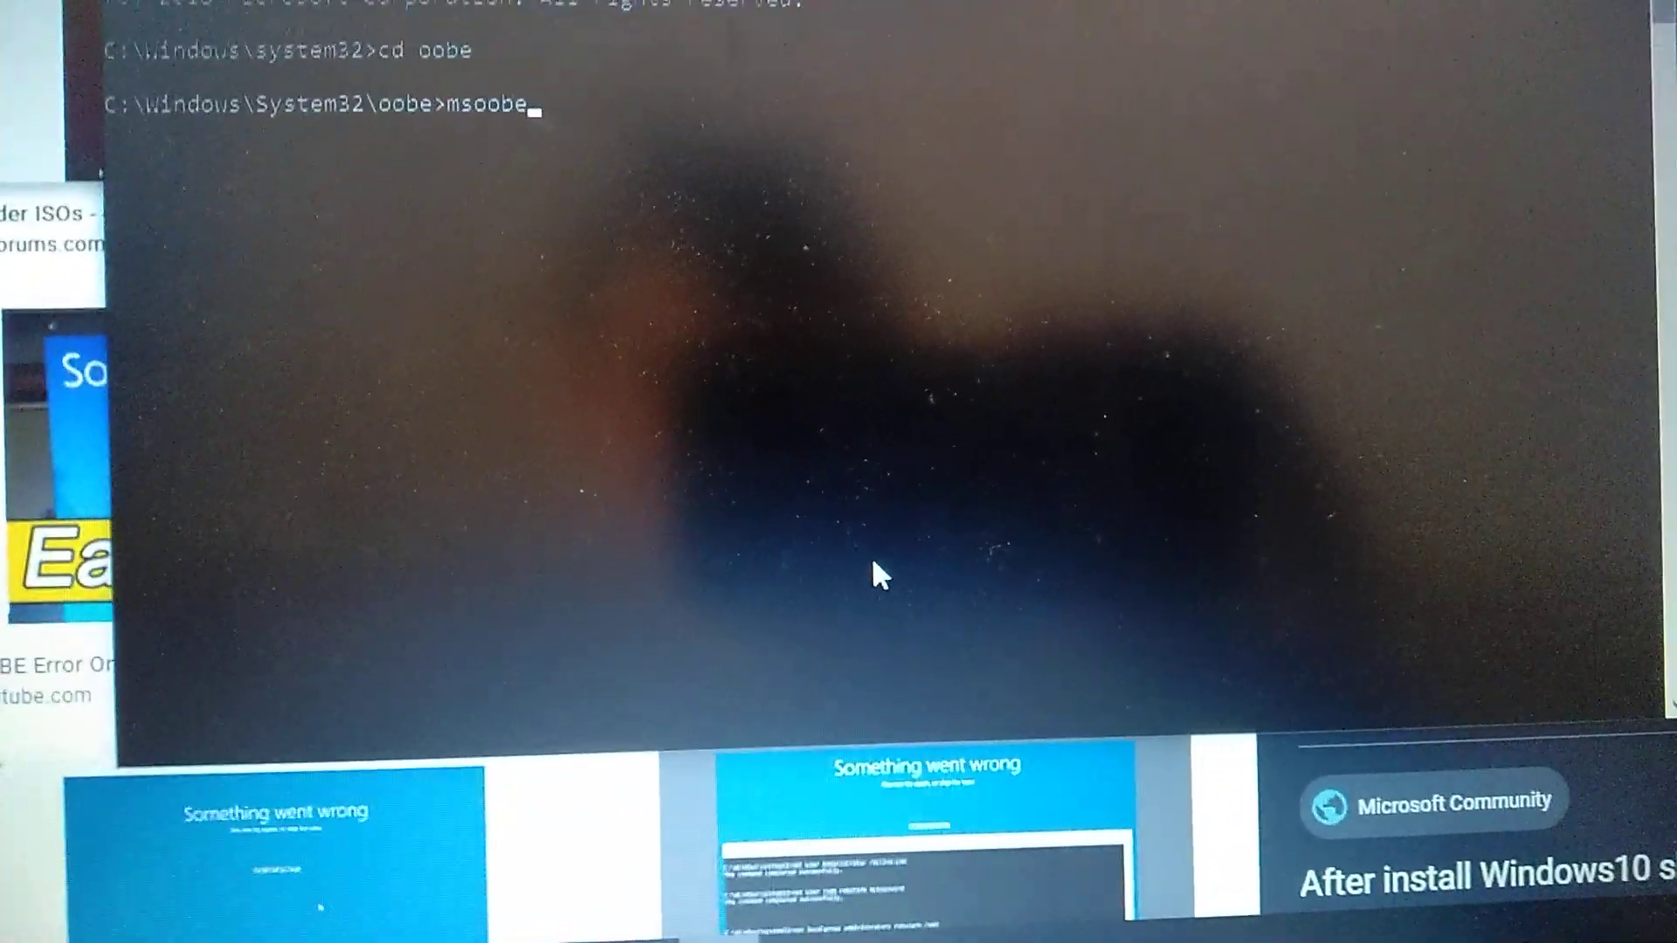
pyautogui.press('Return')
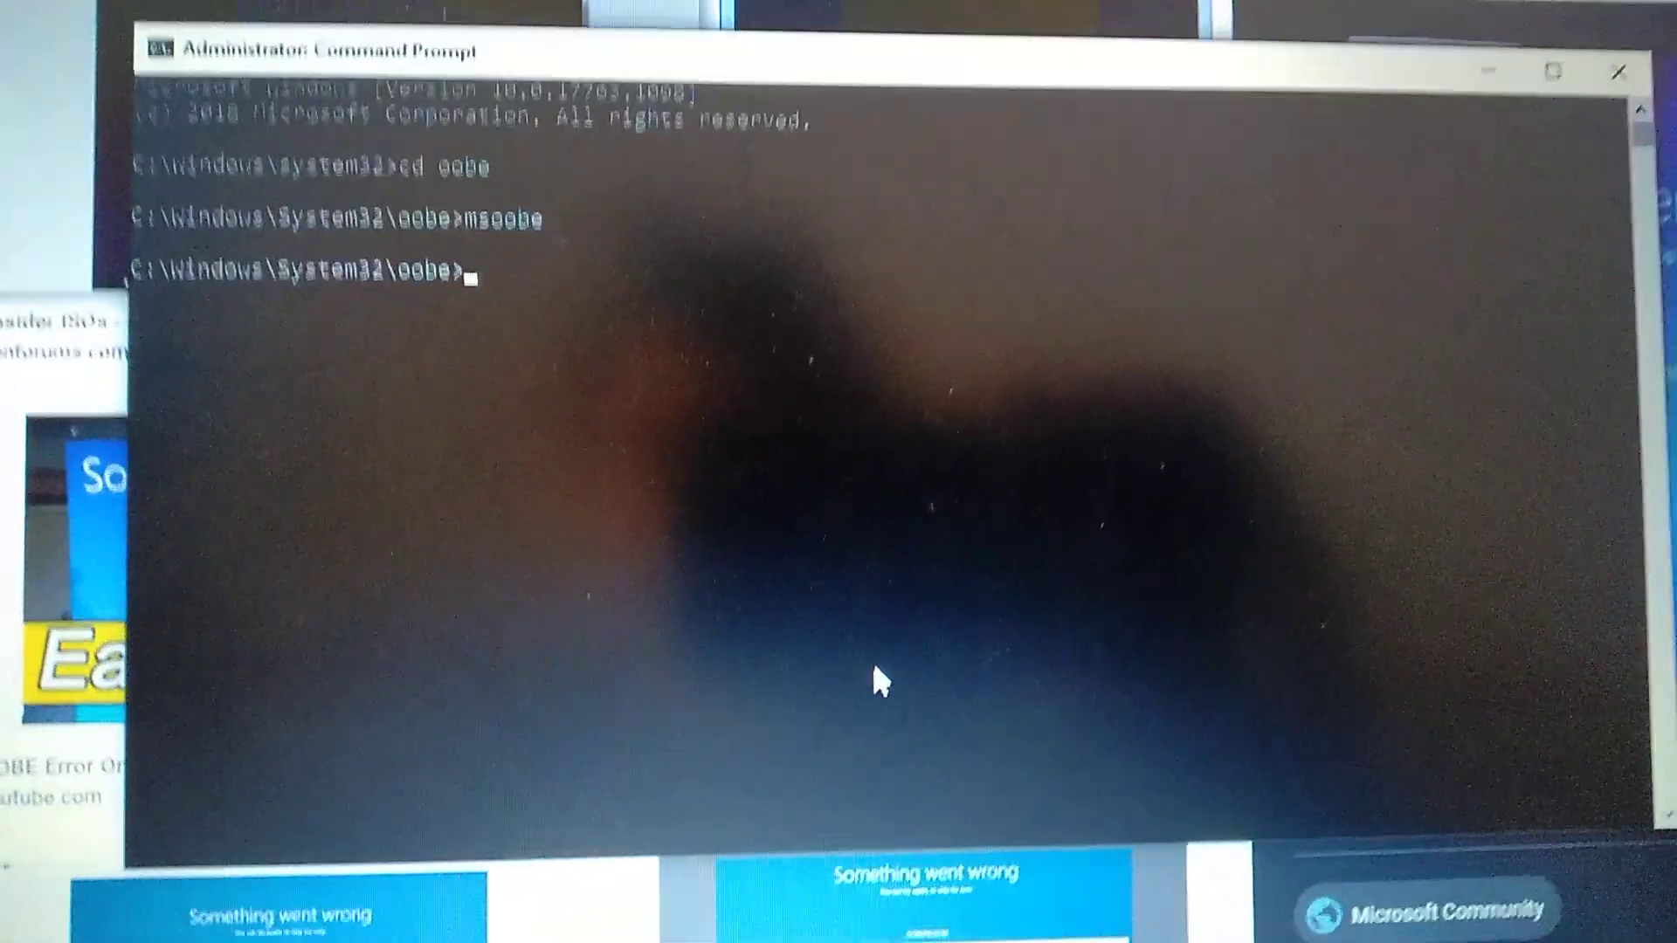